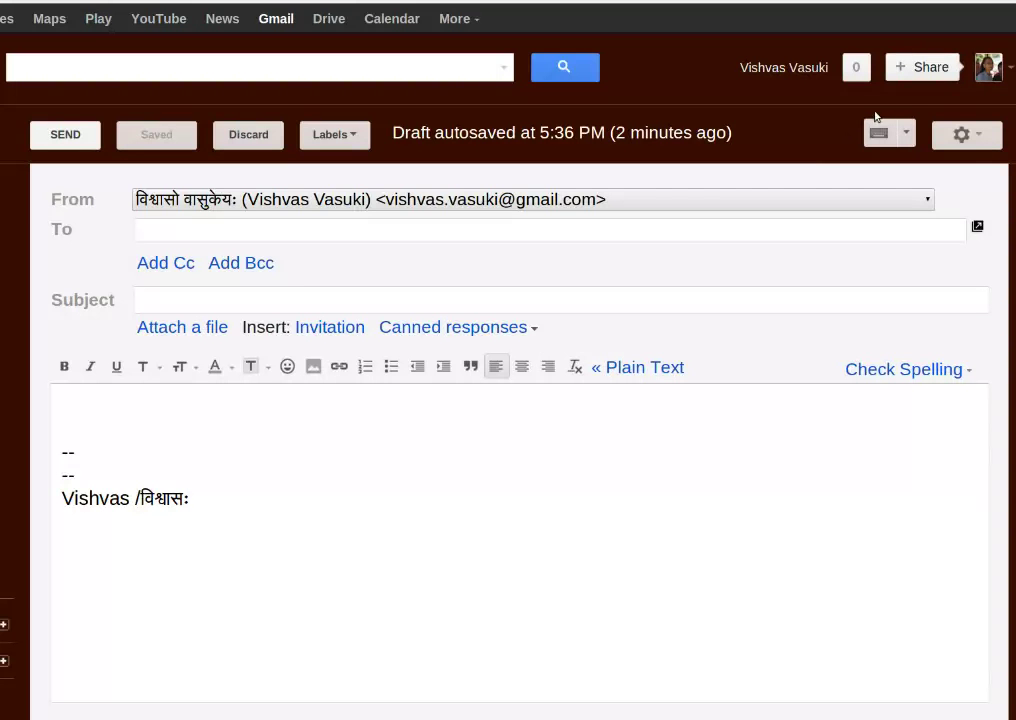
# - Enable the संस्कृतम्(फोनेटिक) keyboard and enter the test text ग्द्स्फ़्ग्स्द्फ़्ग् in the message body
pyautogui.click(905, 134)
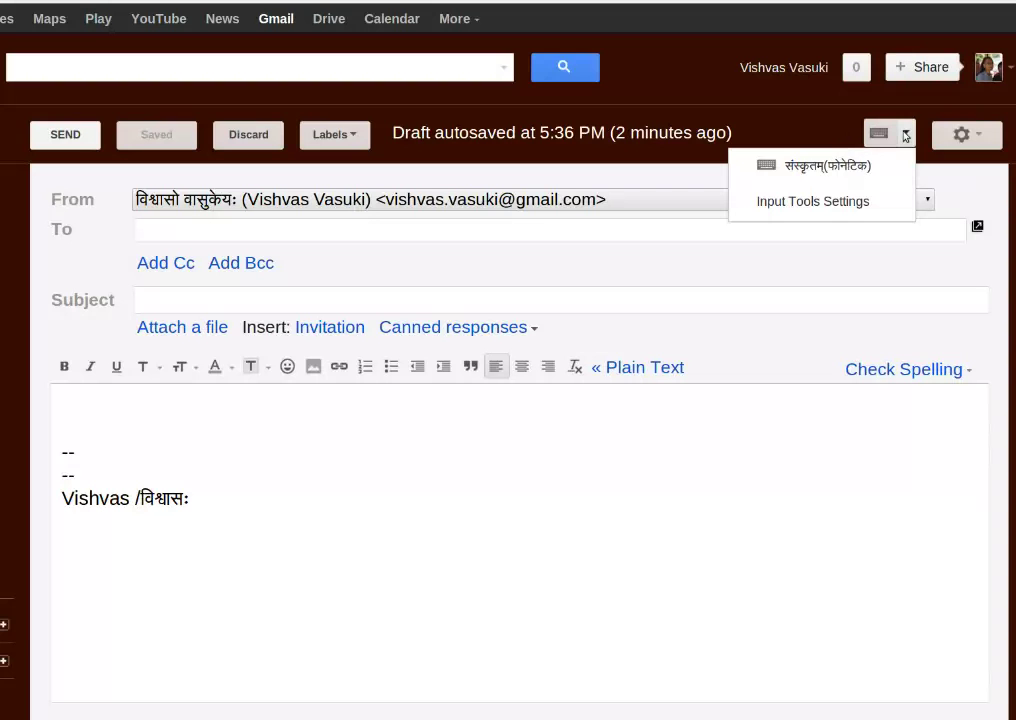
pyautogui.click(861, 170)
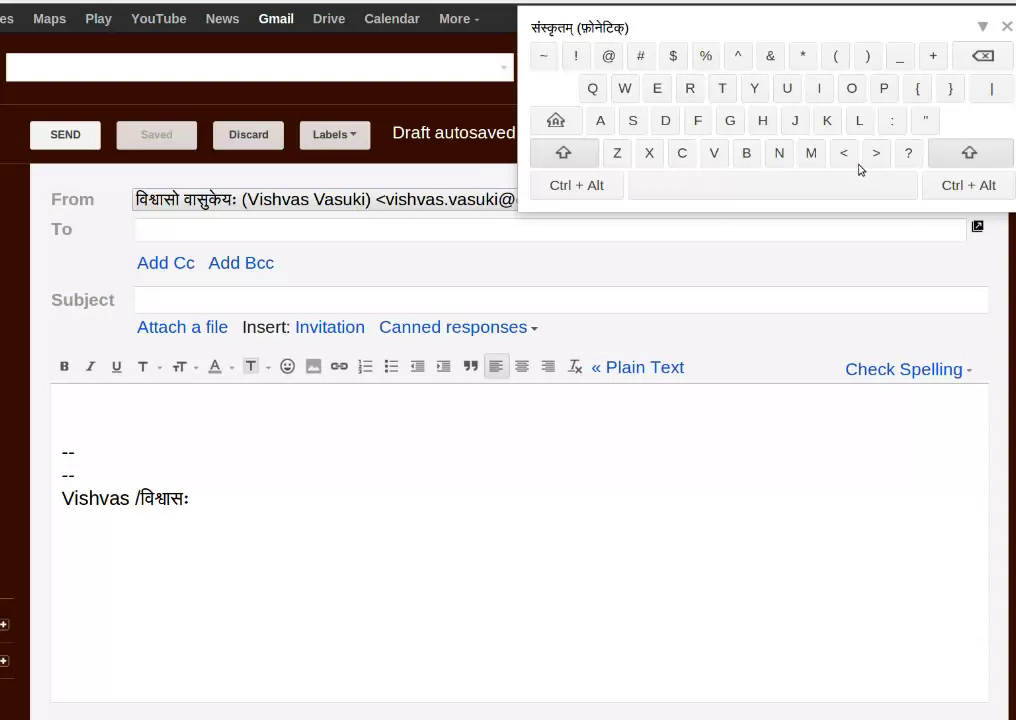
pyautogui.click(277, 406)
pyautogui.write('gdsfgsdfg')
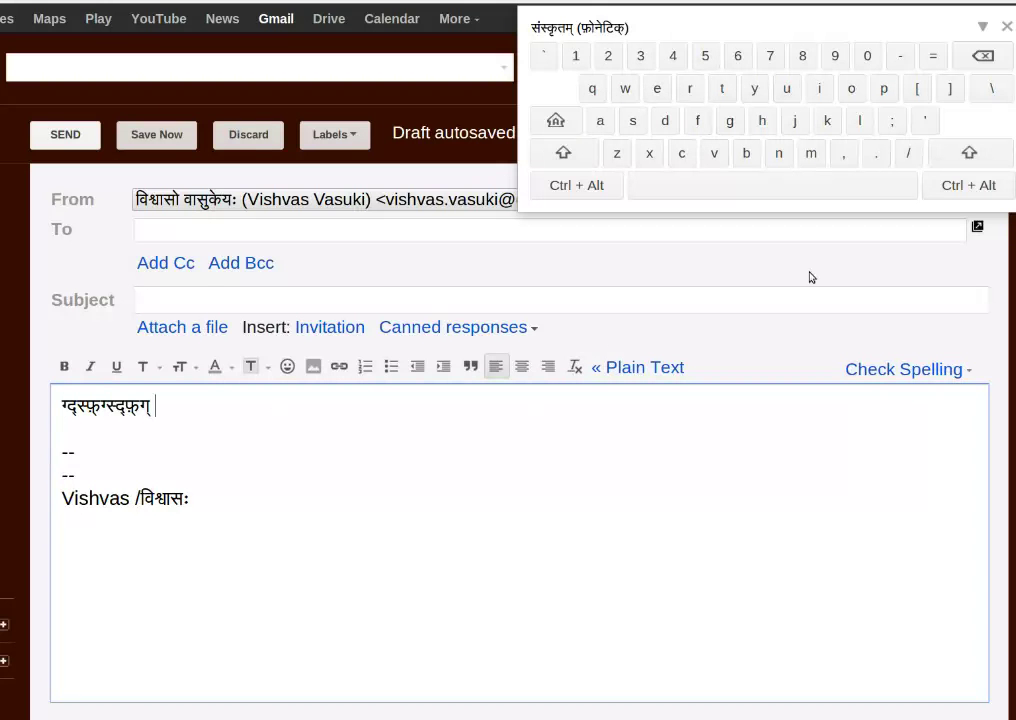
# - Turn off the Sanskrit keyboard and add the Latin text "fghjfghjfghj f ghj ghfjfghj" after the Sanskrit text
pyautogui.click(1007, 28)
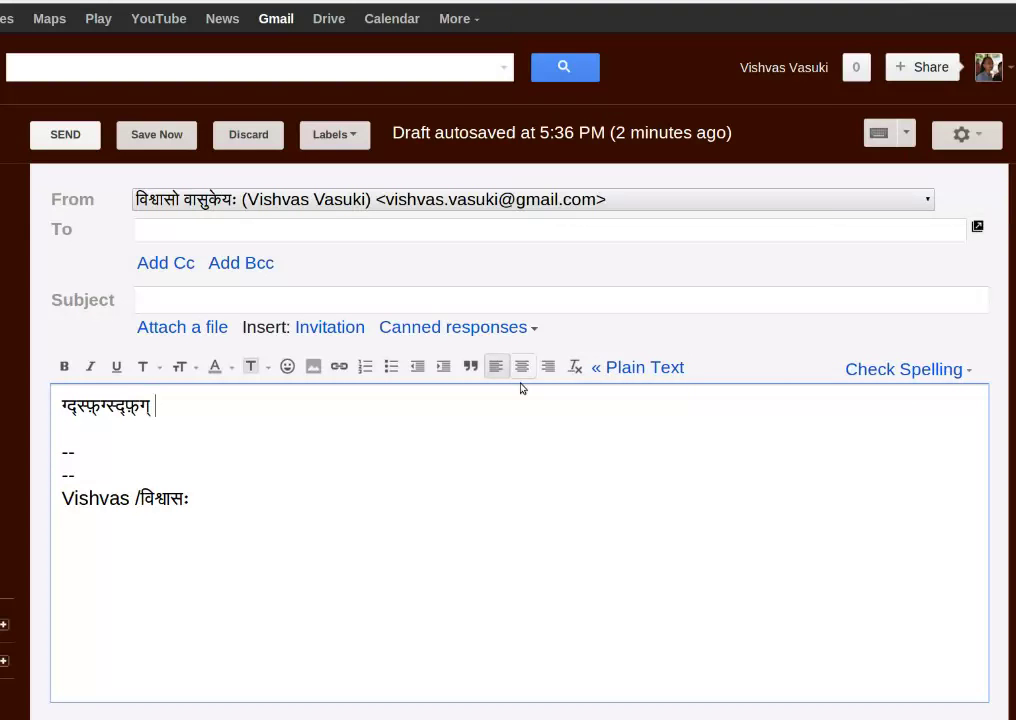
pyautogui.write('fghjfghjfghj')
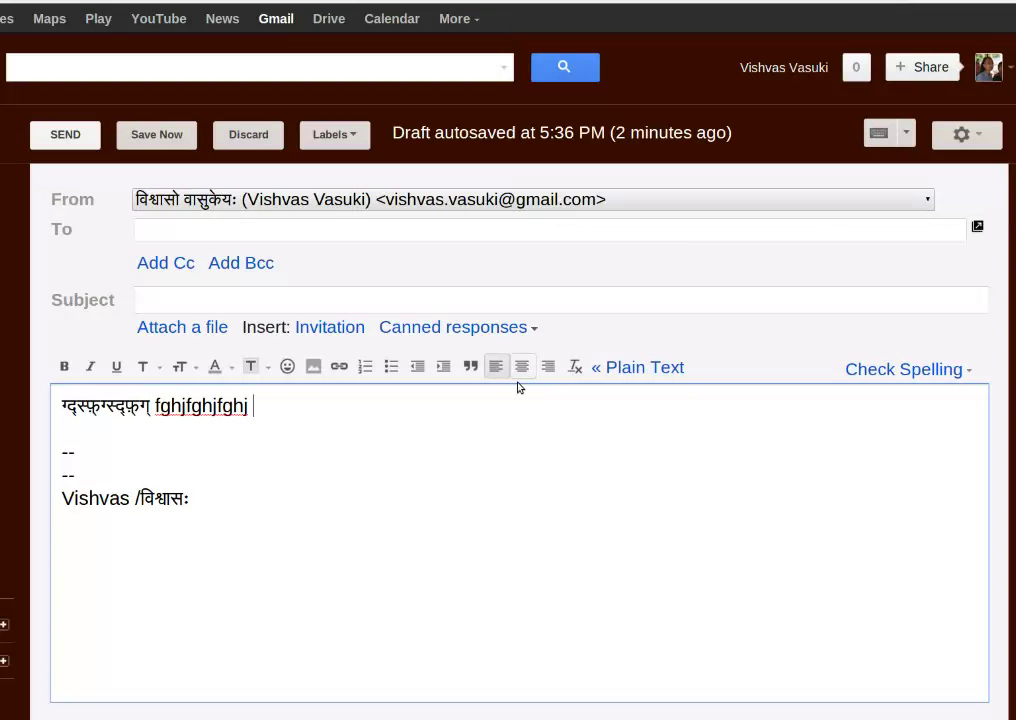
pyautogui.write(' f ghj ghfjfghj')
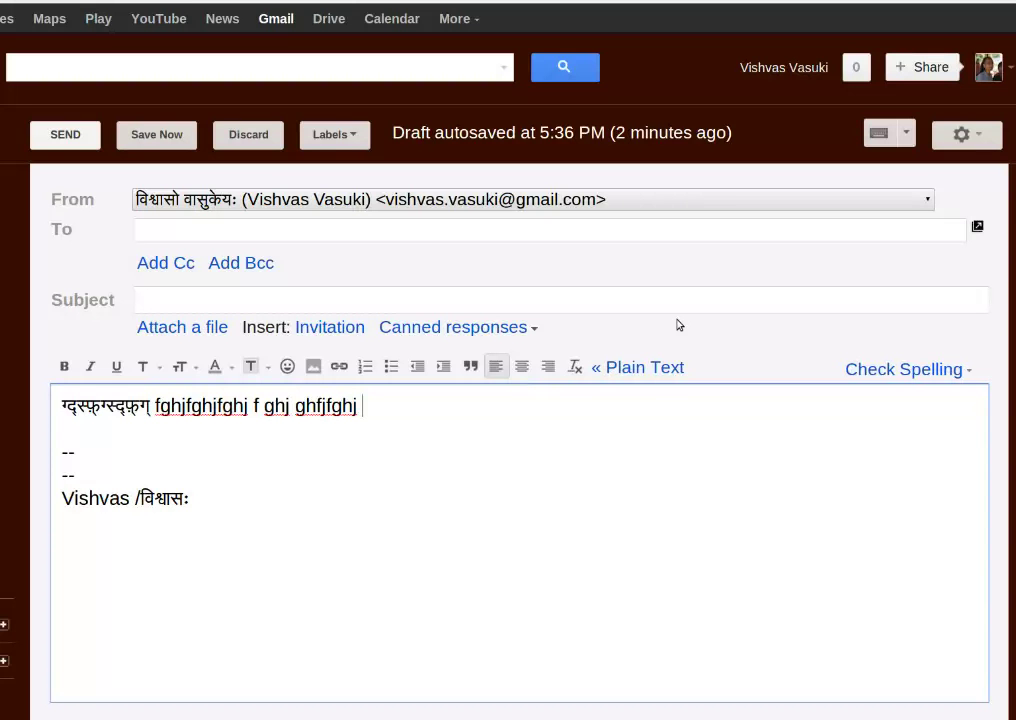
# - Delete all the Sanskrit and Latin test text above the signature
pyautogui.hotkey('ctrl', 'BackSpace')
pyautogui.hotkey('ctrl', 'BackSpace')
pyautogui.hotkey('ctrl', 'BackSpace')
pyautogui.hotkey('ctrl', 'BackSpace')
pyautogui.hotkey('ctrl', 'BackSpace')
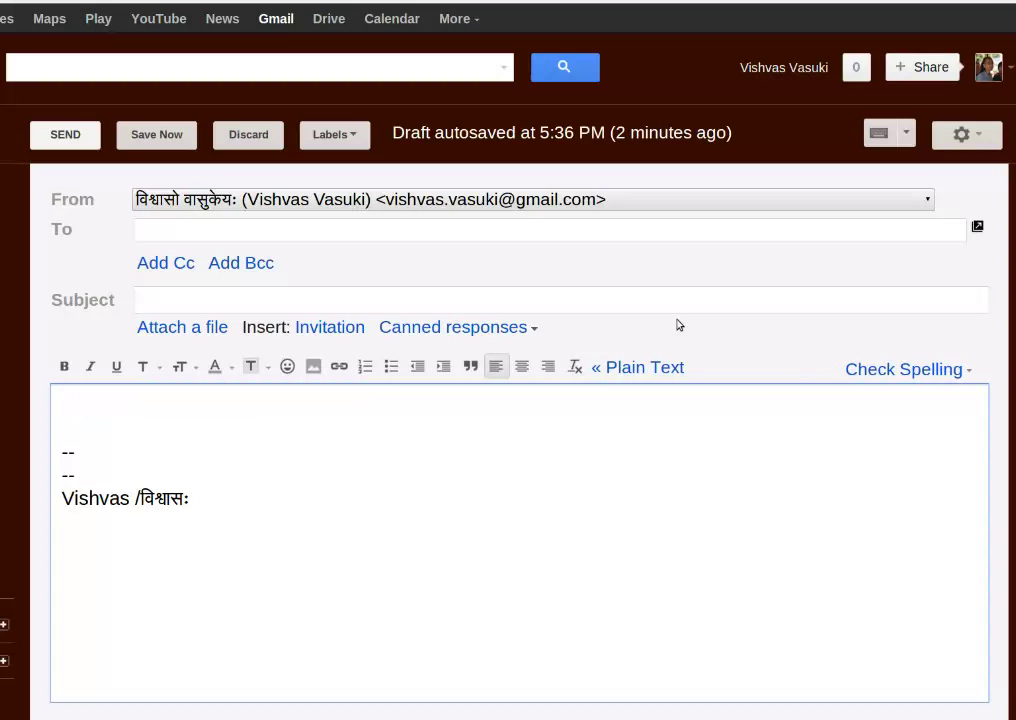
# - Write the line "Ctrl Shift K" in the message body above the signature
pyautogui.write('Ctrl +')
pyautogui.press('BackSpace')
pyautogui.write('A')
pyautogui.press('BackSpace')
pyautogui.write('Shift K')
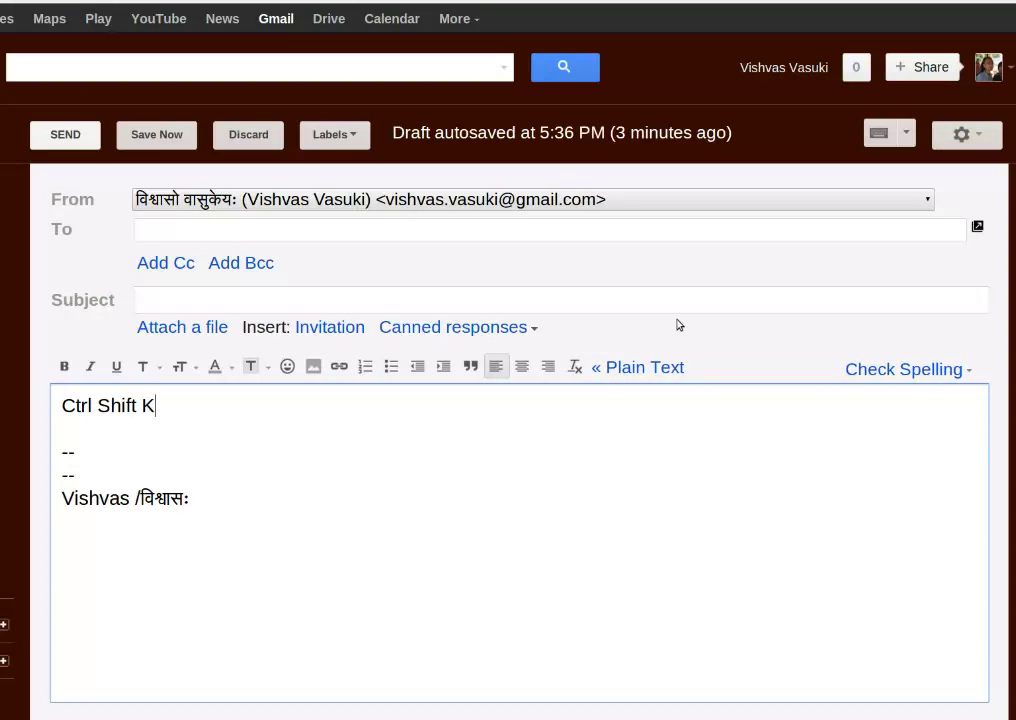
# - Append a run of test text with the Sanskrit keyboard switched on, and "dasfasdf" with it switched off again
pyautogui.hotkey('ctrl', 'shift', 'k')
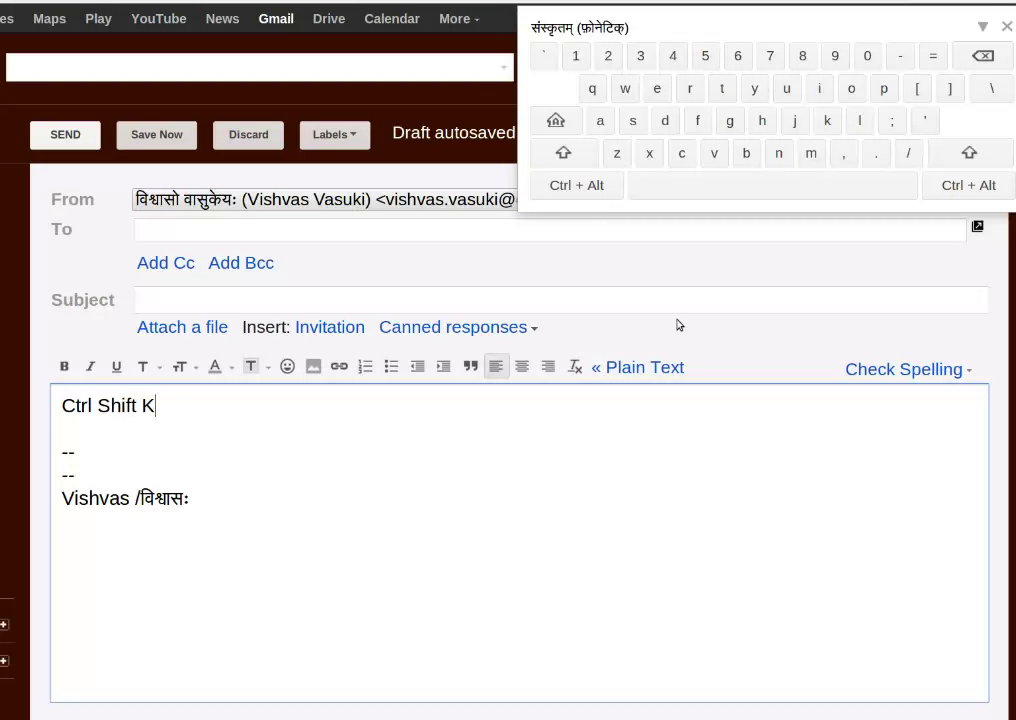
pyautogui.write('स्द्ज्फ़्ल्कज्स्द्फ़्ल्कजस्द् फ़्द्स्')
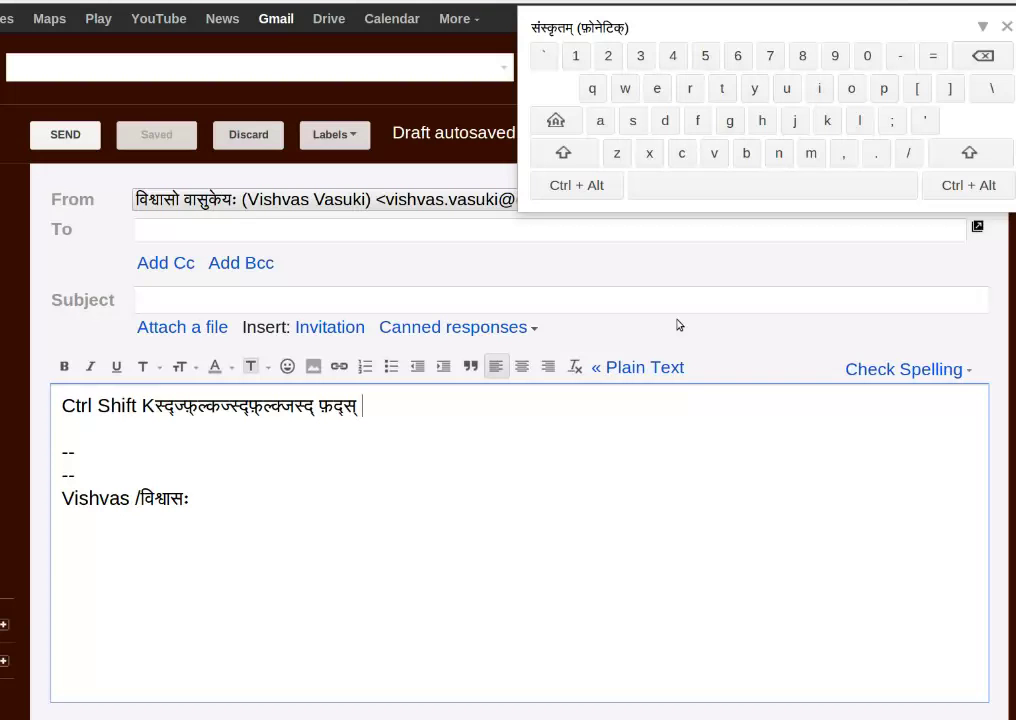
pyautogui.hotkey('ctrl', 'shift', 'k')
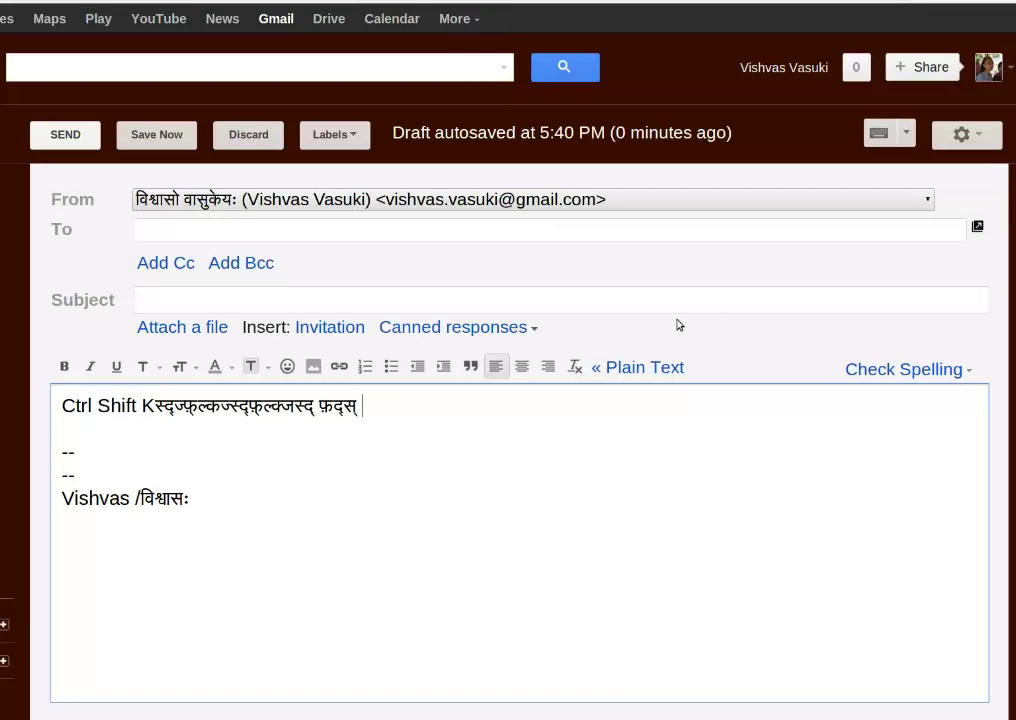
pyautogui.write('dasfasdf')
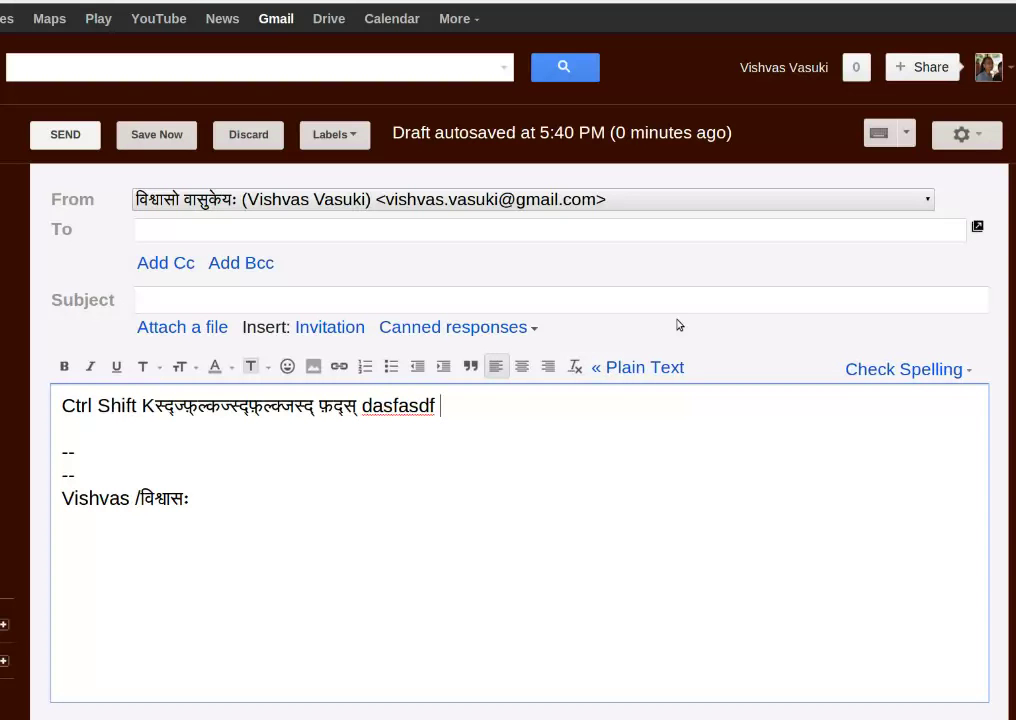
# - Toggle the Sanskrit keyboard on and off repeatedly, leave it off, and clear the test line above the signature
pyautogui.hotkey('ctrl', 'shift', 'k')
pyautogui.hotkey('ctrl', 'shift', 'k')
pyautogui.hotkey('ctrl', 'shift', 'k')
pyautogui.hotkey('ctrl', 'shift', 'k')
pyautogui.hotkey('ctrl', 'shift', 'k')
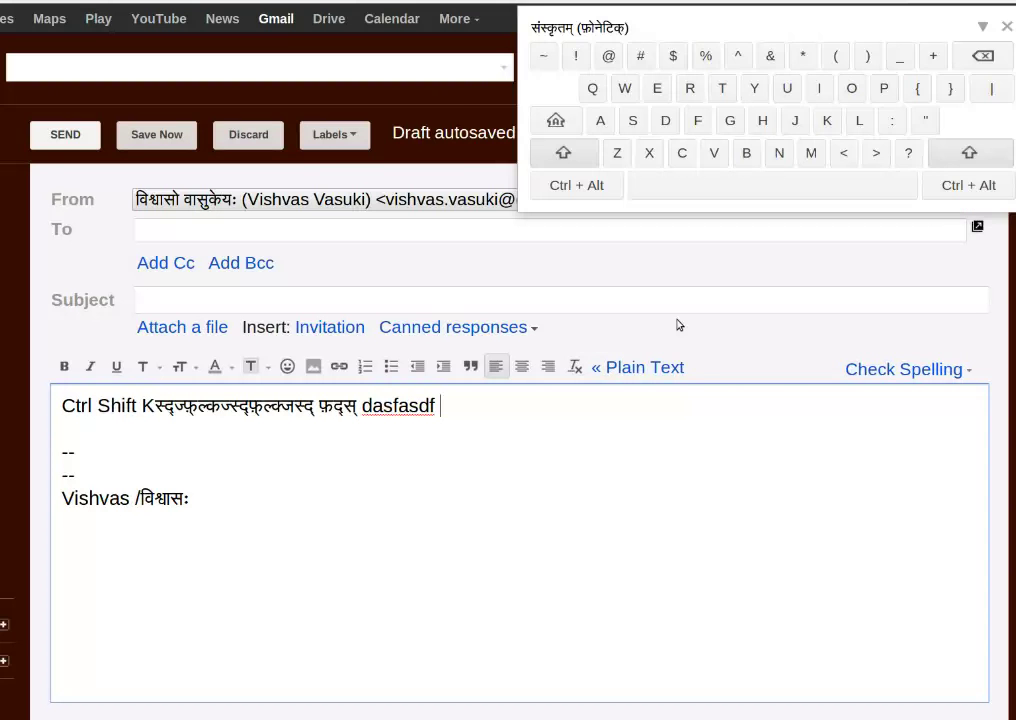
pyautogui.hotkey('ctrl', 'shift', 'k')
pyautogui.hotkey('ctrl', 'shift', 'k')
pyautogui.hotkey('ctrl', 'shift', 'k')
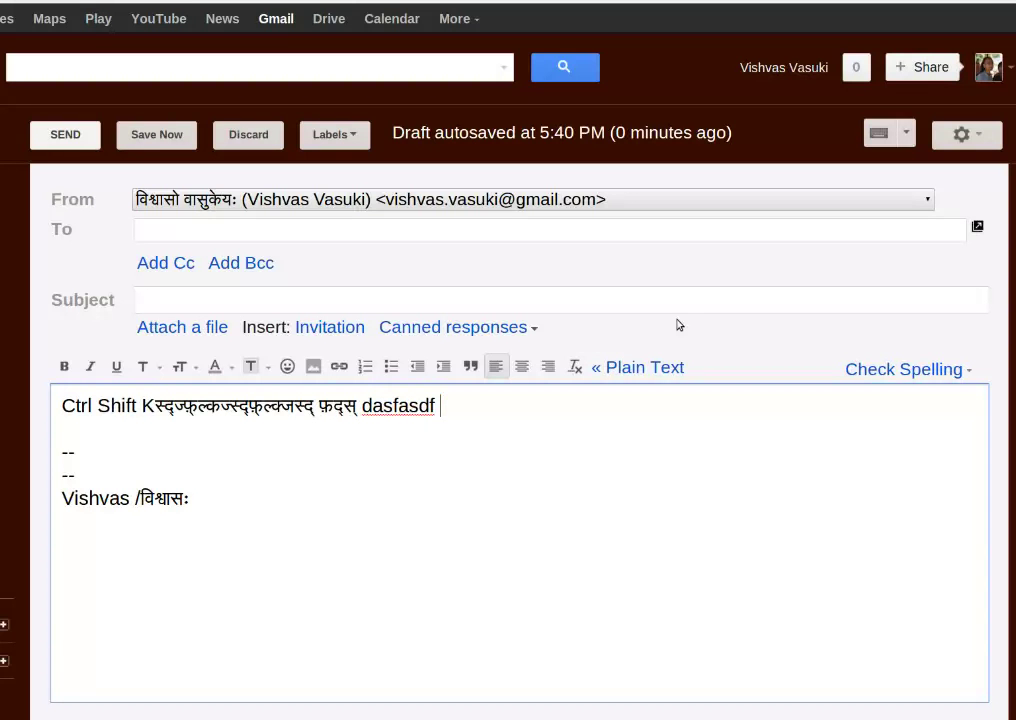
pyautogui.hotkey('shift', 'Home')
pyautogui.press('BackSpace')
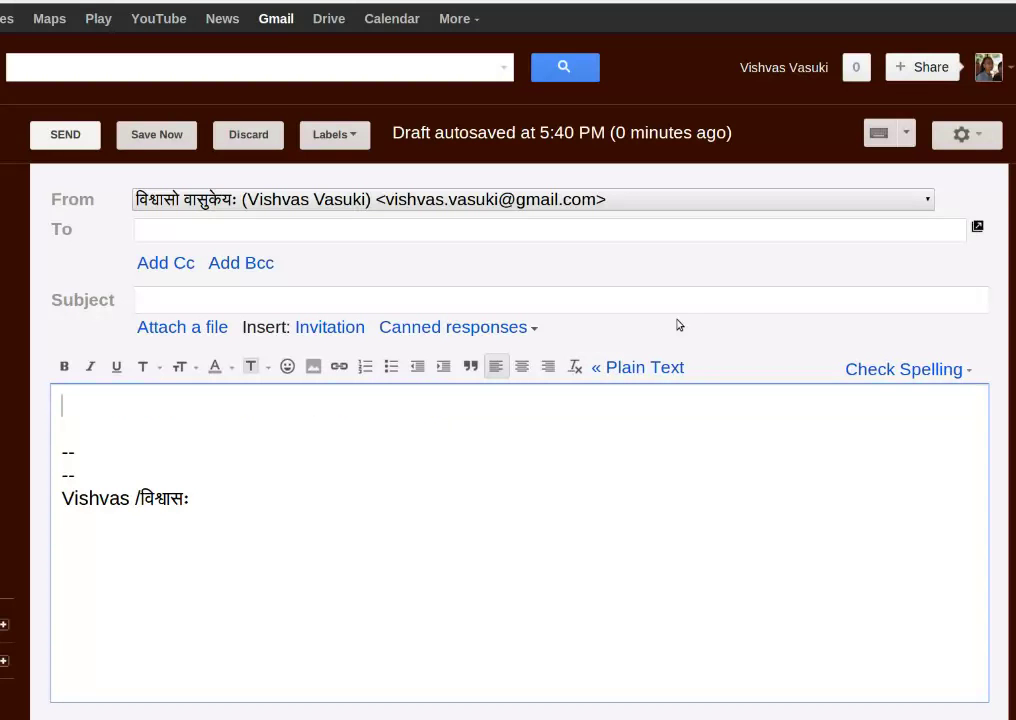
pyautogui.click(903, 135)
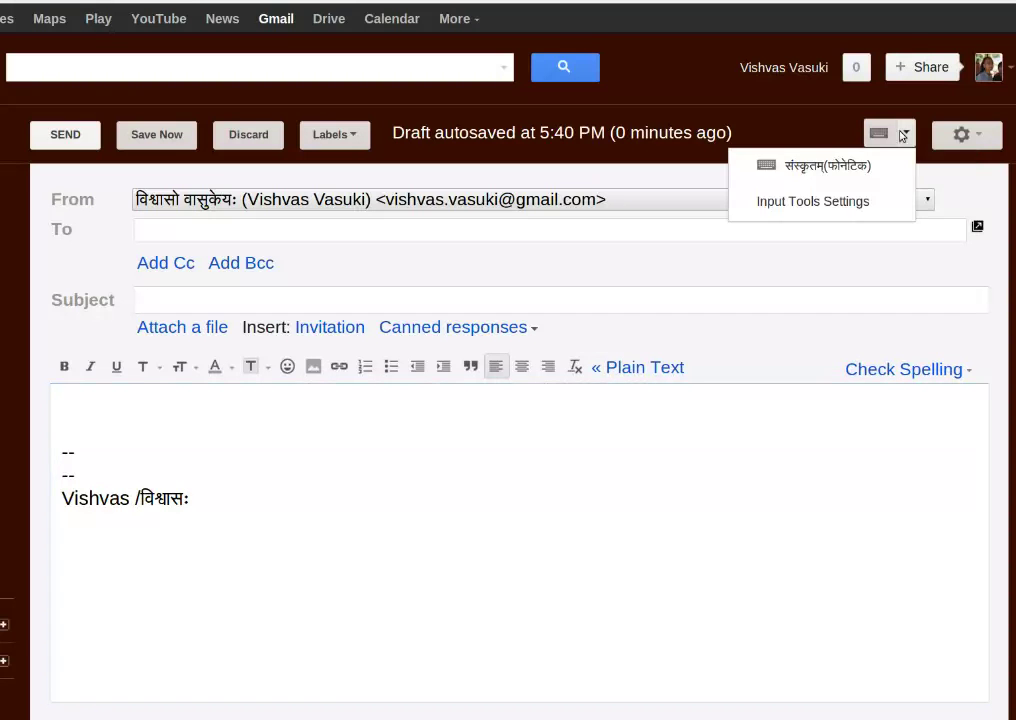
pyautogui.click(889, 204)
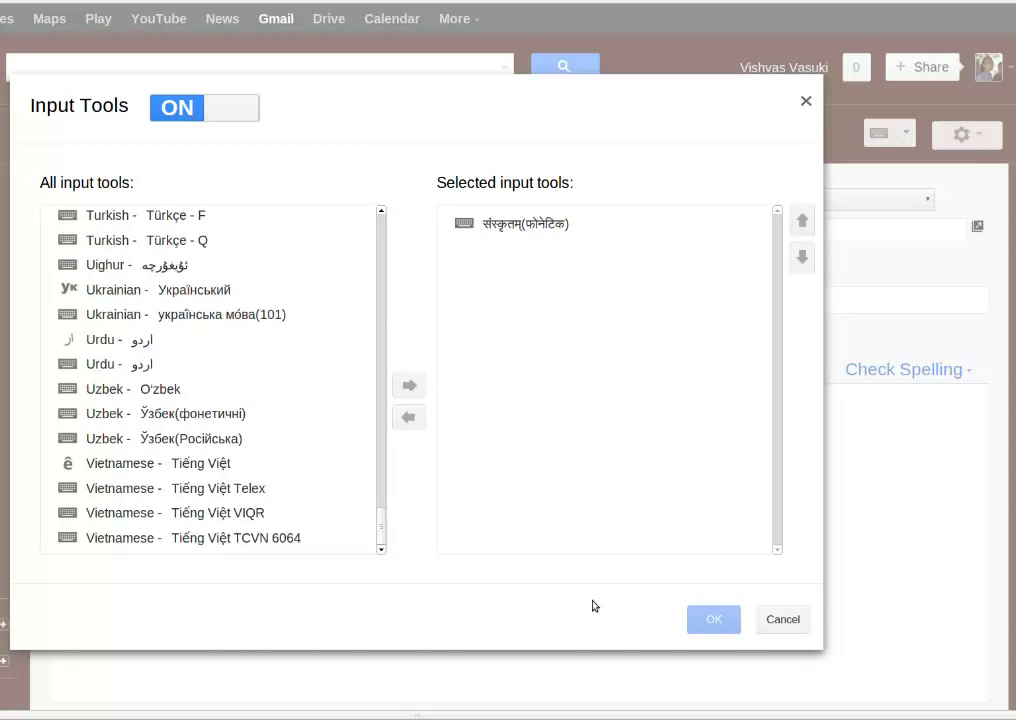
pyautogui.click(790, 618)
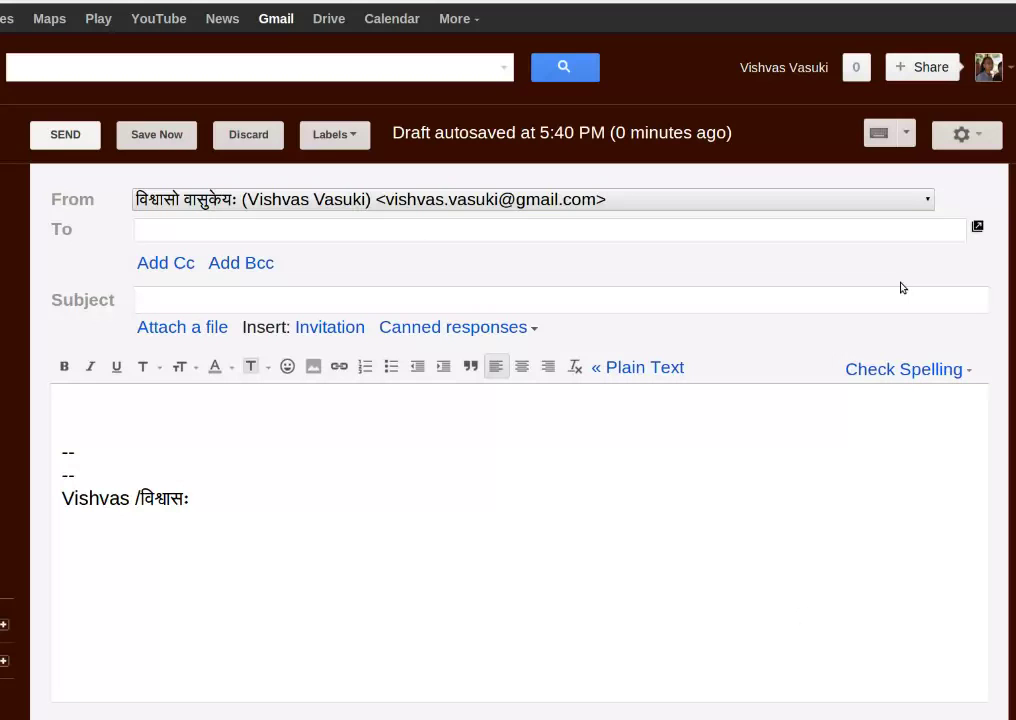
# - Add the Kannada phonetic keyboard, ಕನ್ನಡ(ಫೊನೆಟಿಕ್), to the selected input tools in the Input Tools settings
pyautogui.click(906, 133)
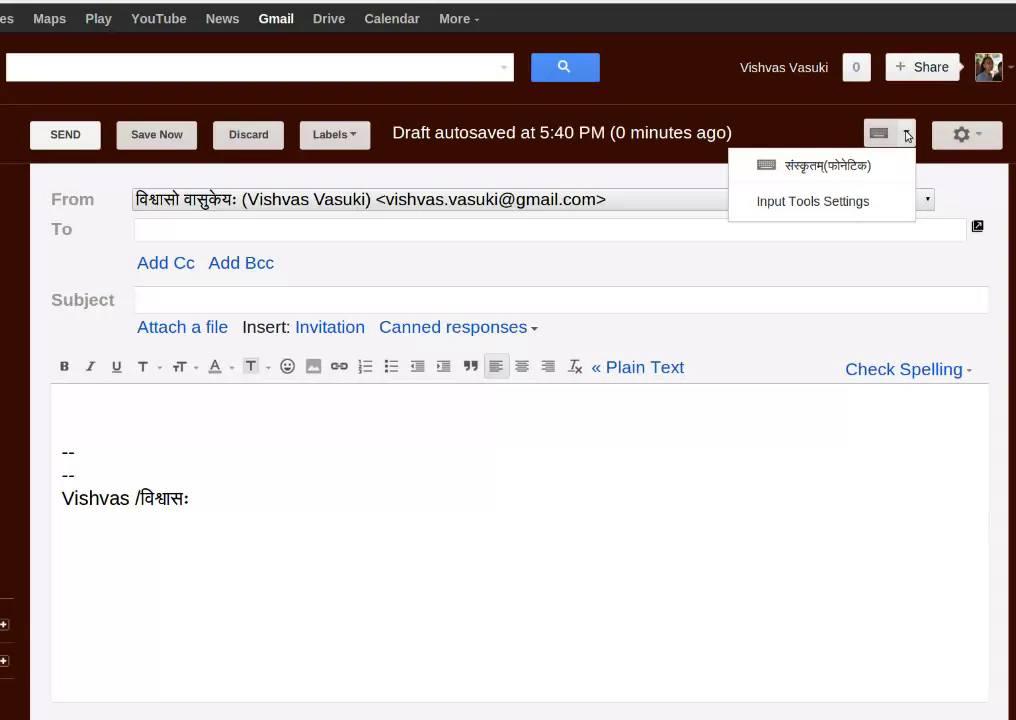
pyautogui.click(838, 200)
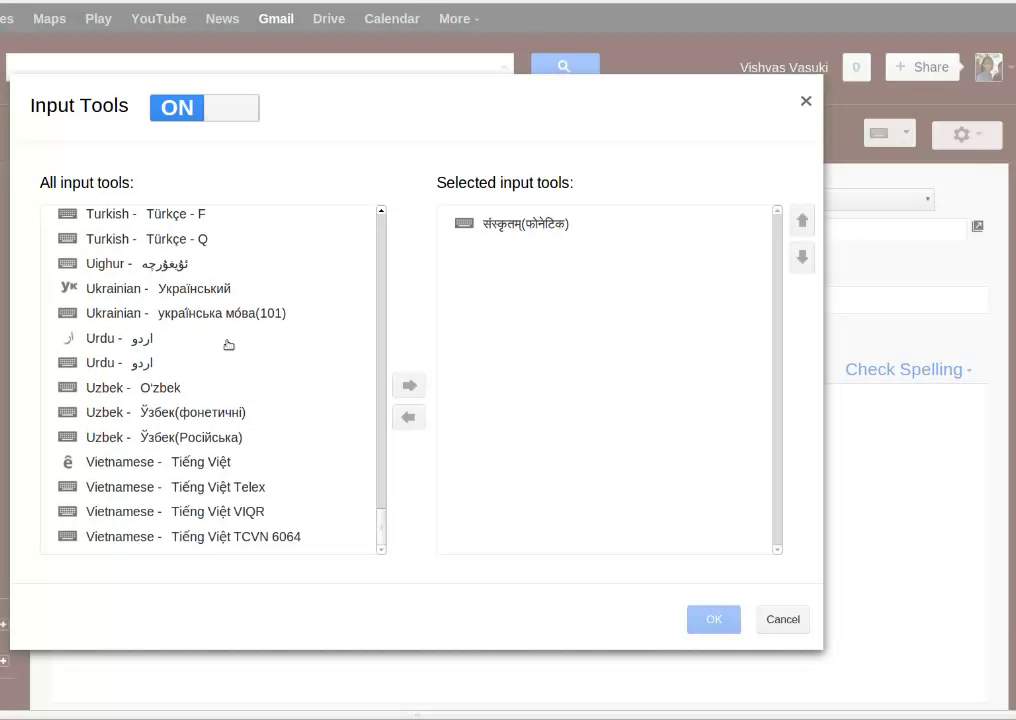
pyautogui.scroll(12, 228, 345)
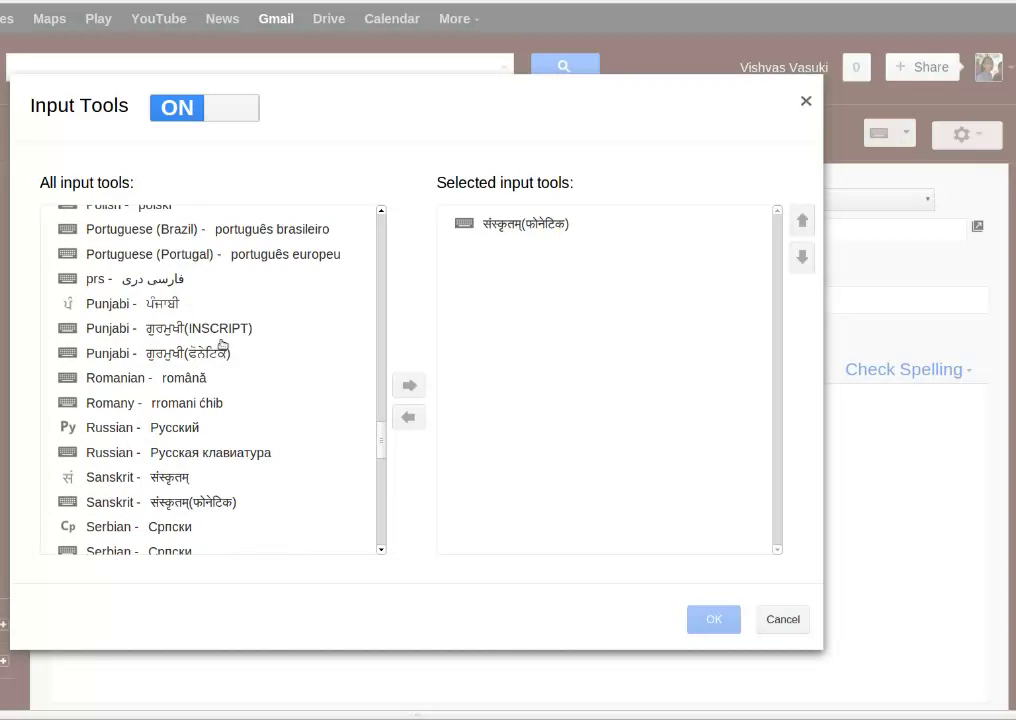
pyautogui.scroll(10, 222, 345)
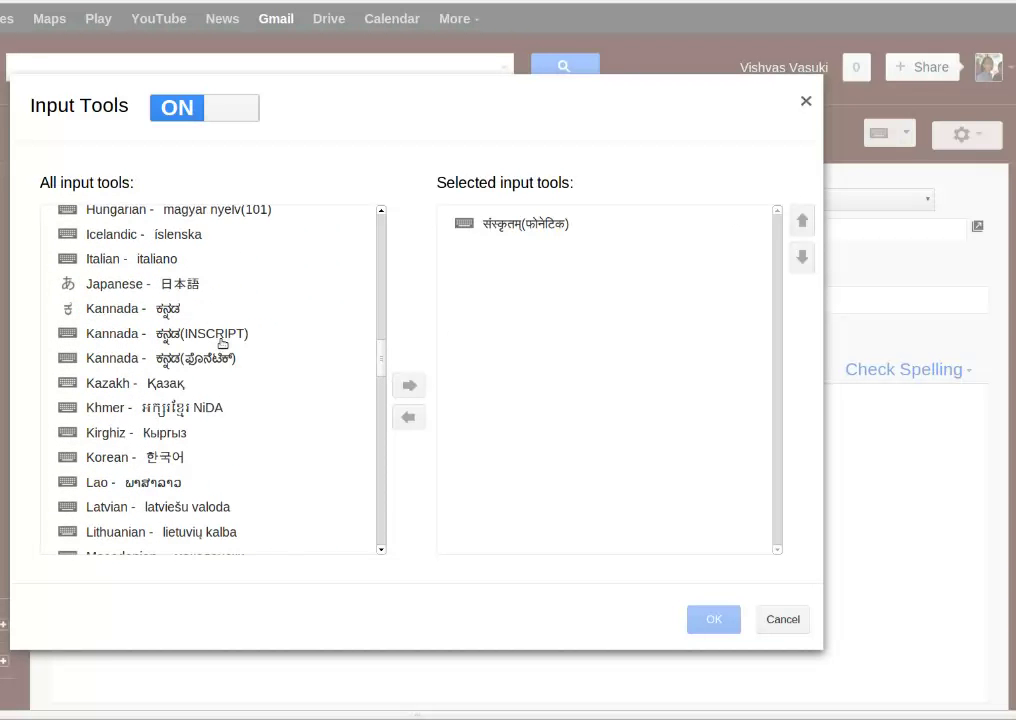
pyautogui.click(228, 358)
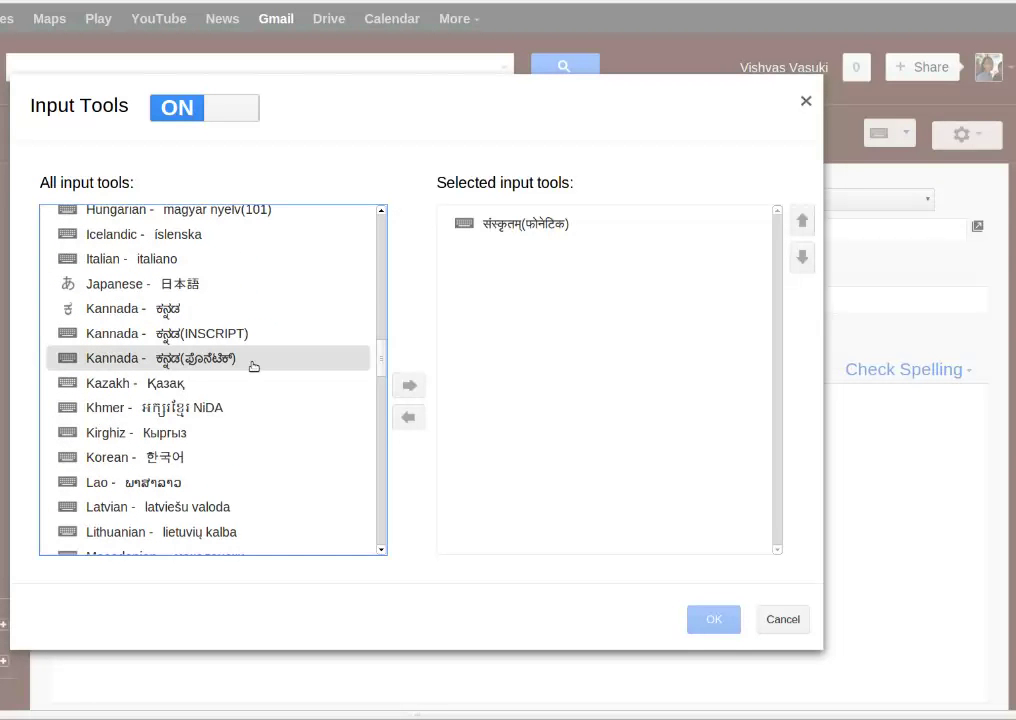
pyautogui.click(408, 387)
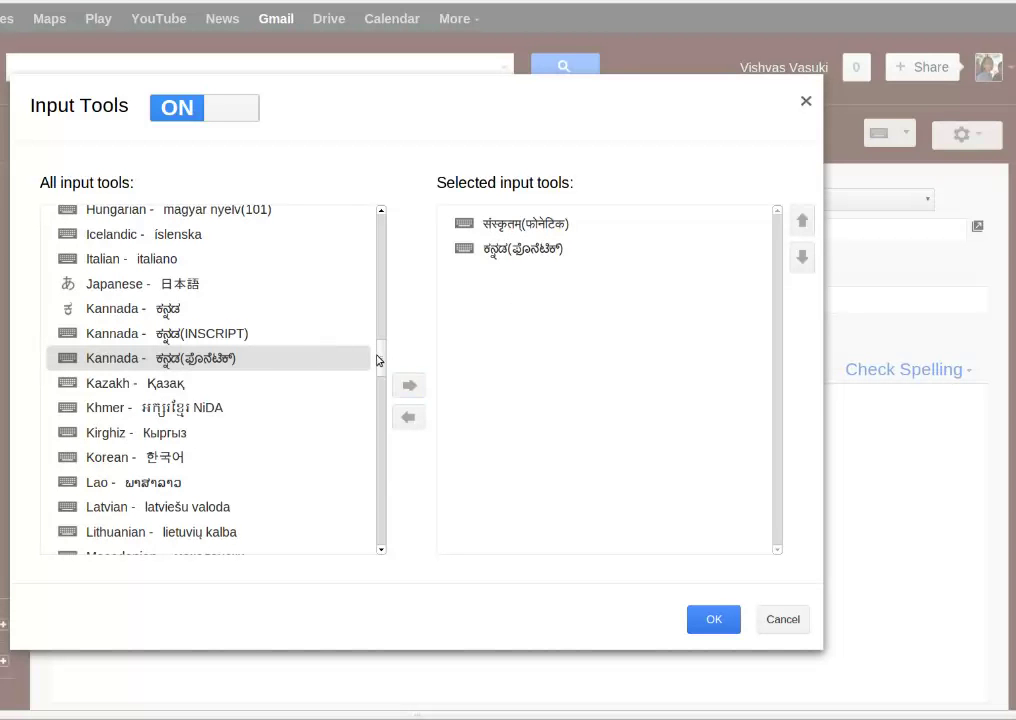
# - Add the Hindi phonetic keyboard, देवनागरी(फोनेटिक), to the selected input tools and save the settings
pyautogui.moveTo(376, 354); pyautogui.dragTo(378, 341)
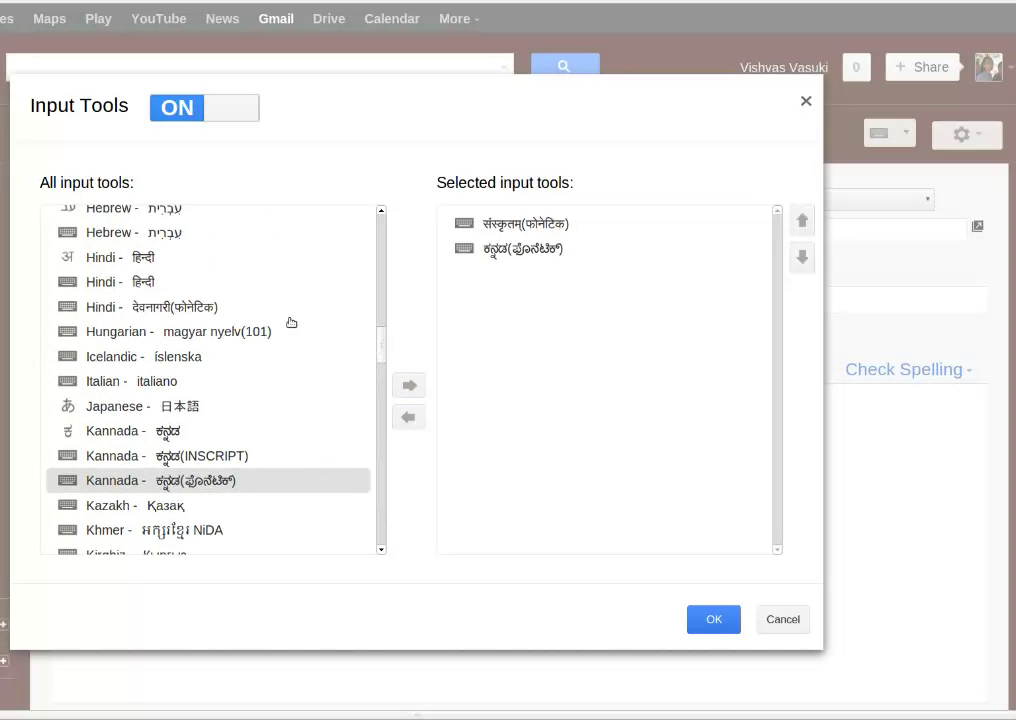
pyautogui.click(213, 307)
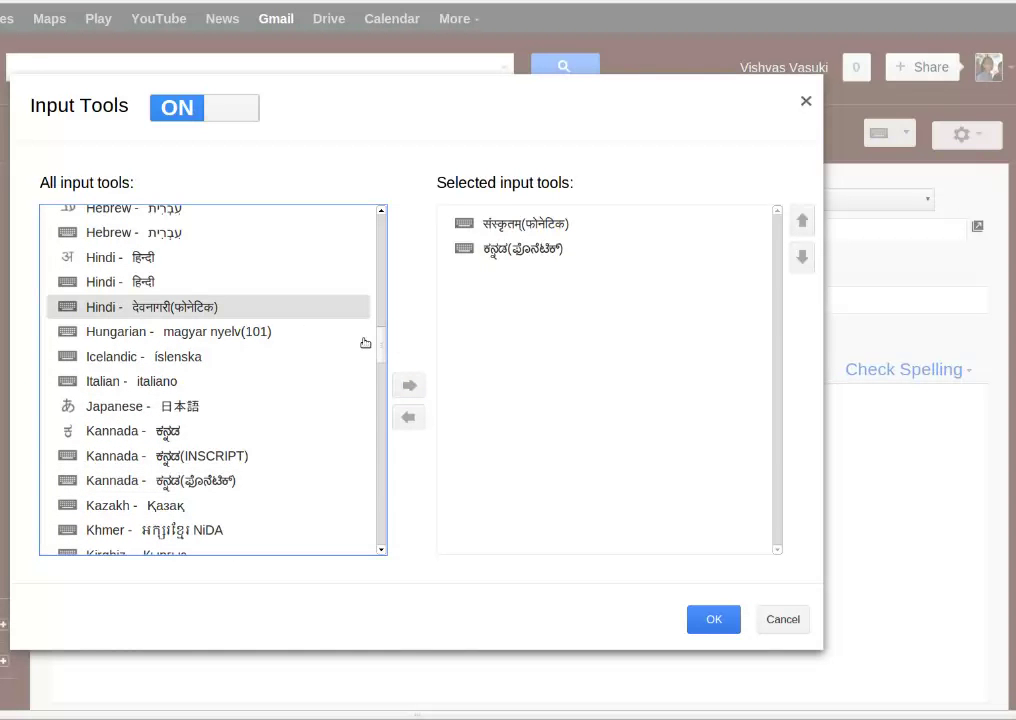
pyautogui.click(410, 386)
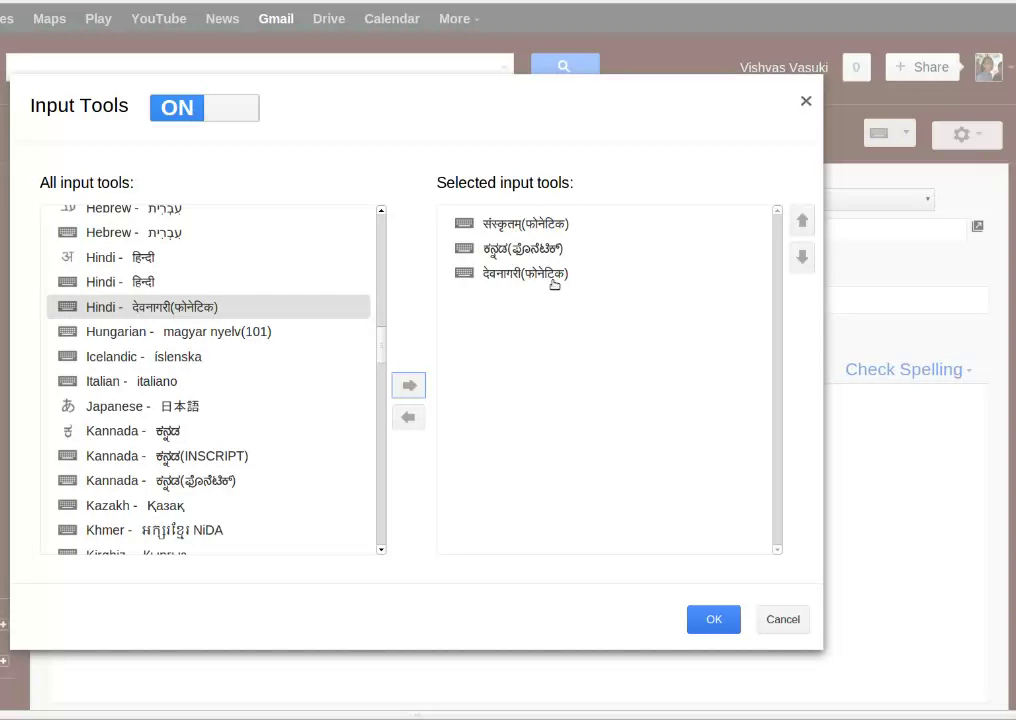
pyautogui.click(707, 619)
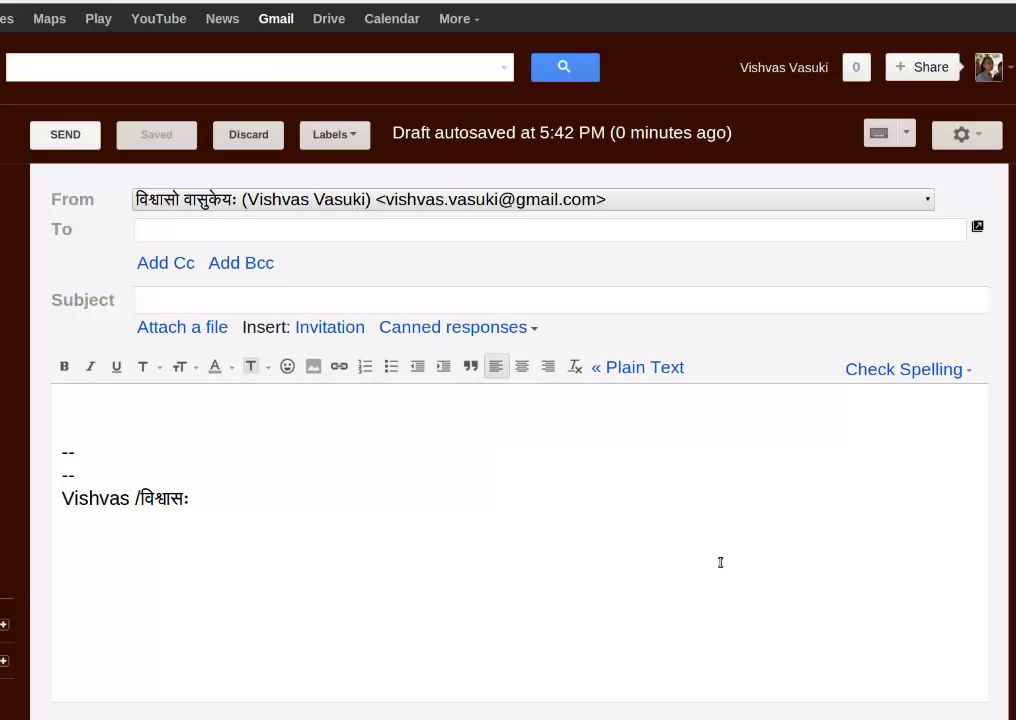
# - Check which keyboards the input tools list offers, close it, and return to the message body
pyautogui.click(906, 133)
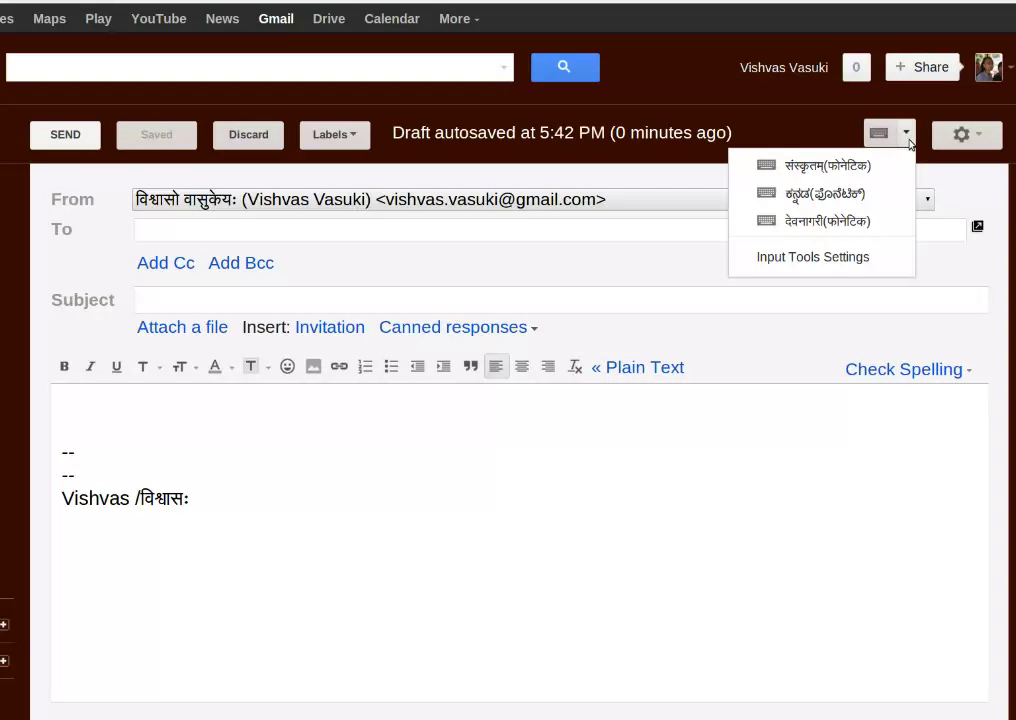
pyautogui.click(906, 133)
pyautogui.click(667, 460)
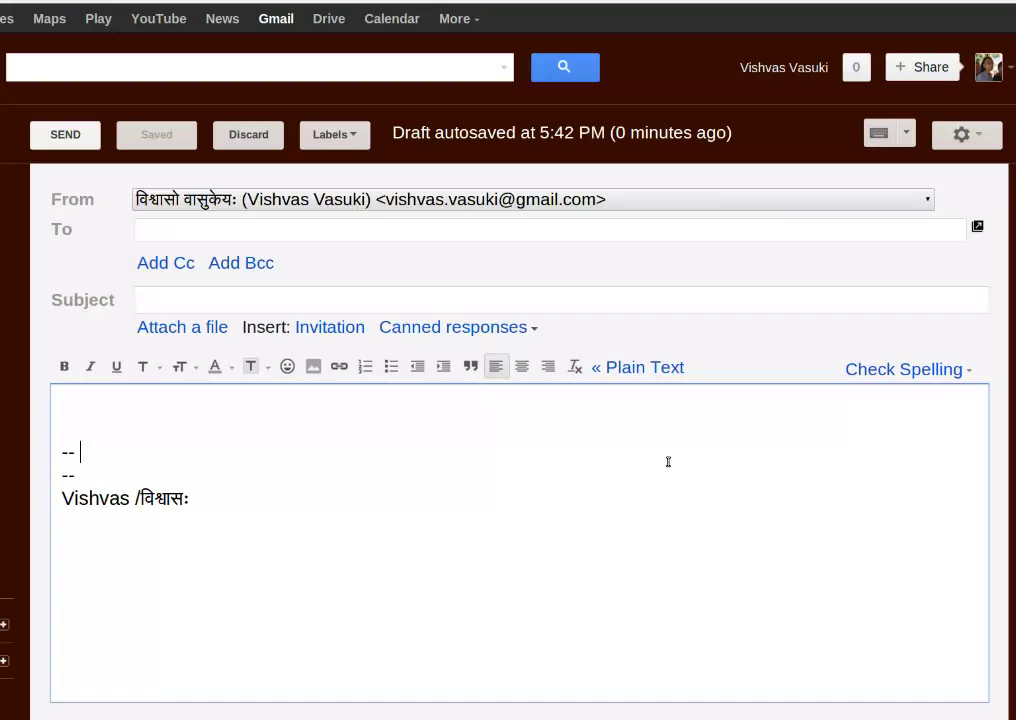